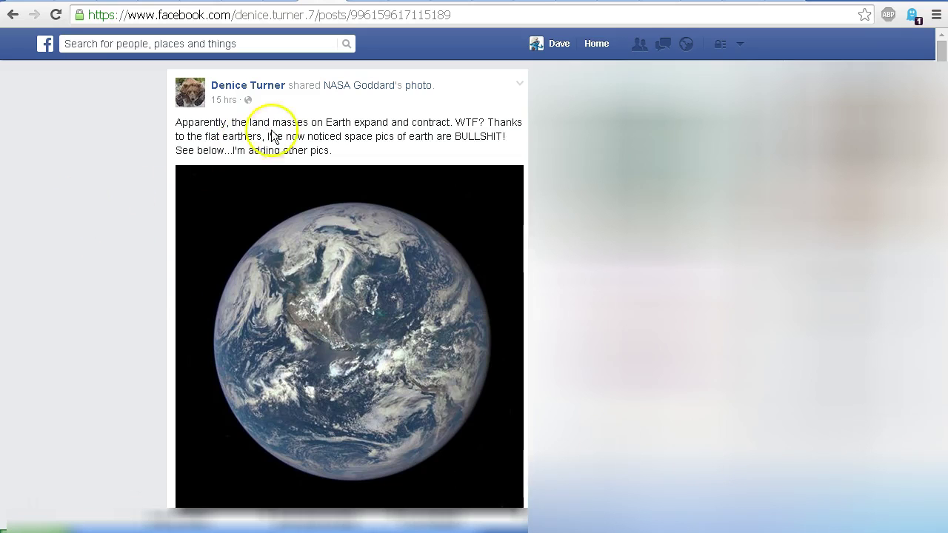
Step: Read the shared NASA Goddard post and look through the Earth photos posted in its comments
{"action": "mouse_move", "coordinate": [249, 102]}
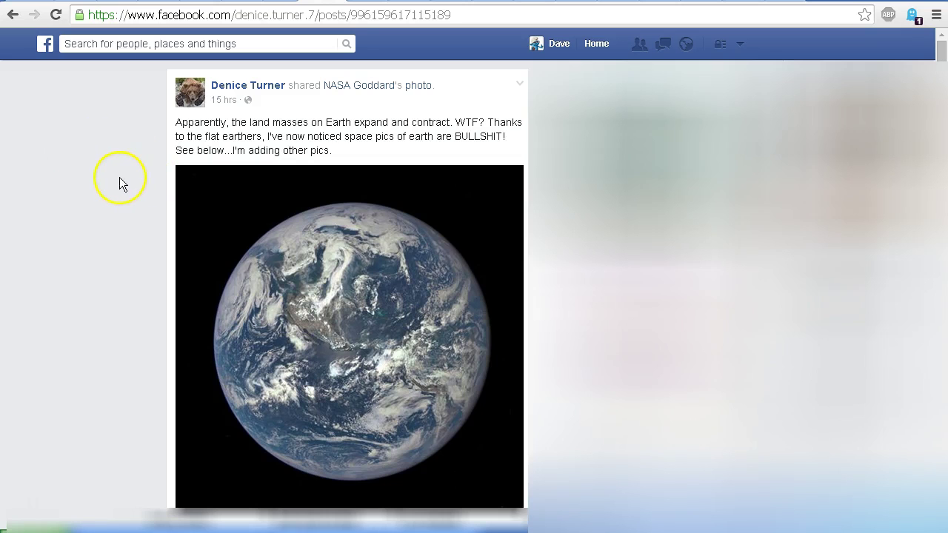
{"action": "scroll", "coordinate": [116, 172], "scroll_direction": "down", "scroll_amount": 4}
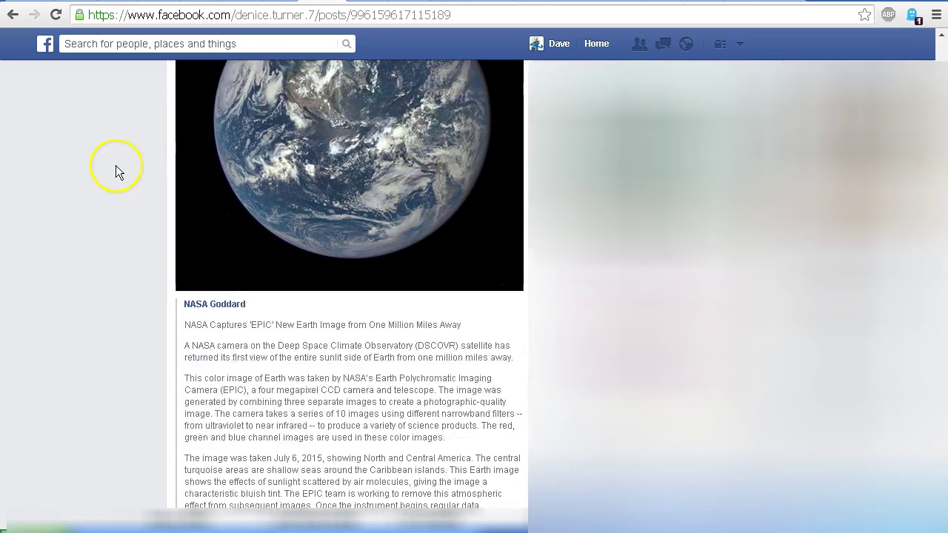
{"action": "left_click_drag", "start_coordinate": [942, 148], "coordinate": [943, 197]}
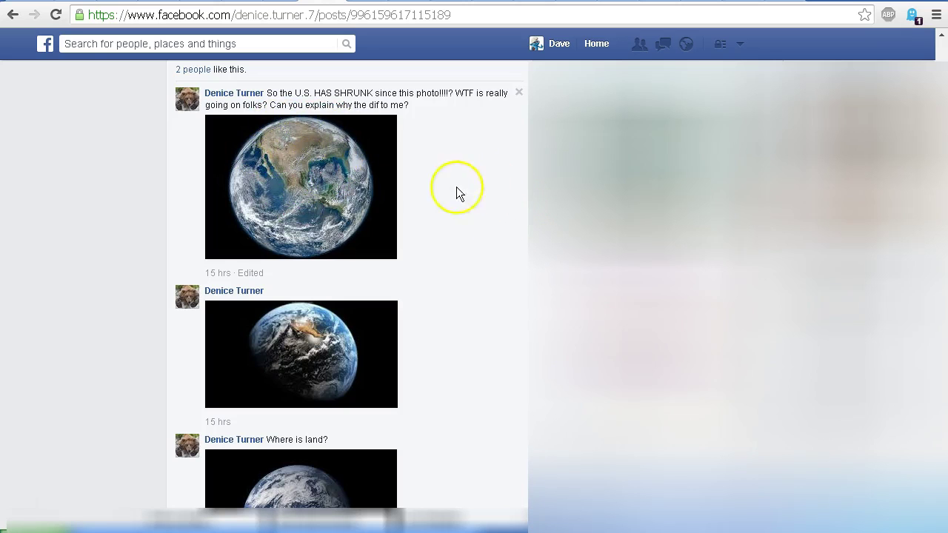
{"action": "left_click_drag", "start_coordinate": [937, 187], "coordinate": [945, 224]}
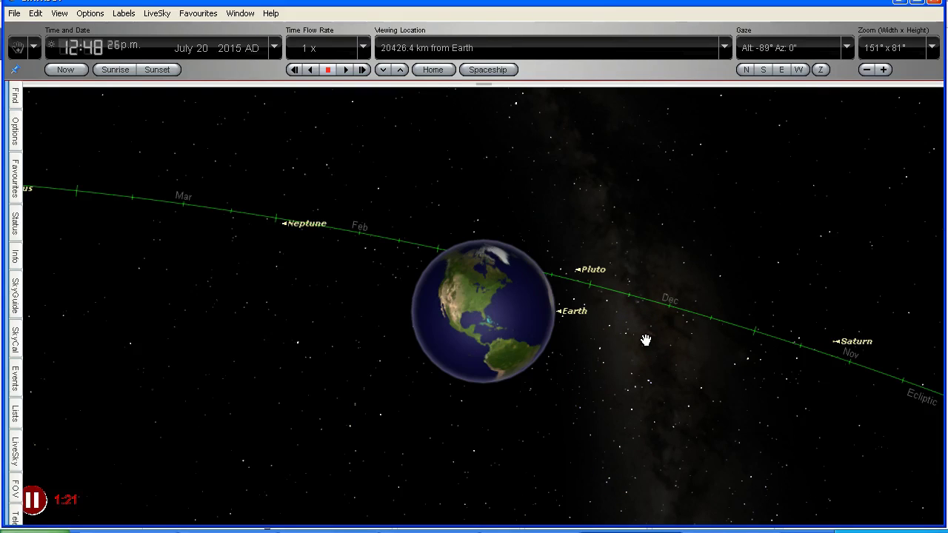
Step: Switch to Starry Night and examine how large Earth and North America appear at narrower and wider fields of view
{"action": "left_click", "coordinate": [882, 69]}
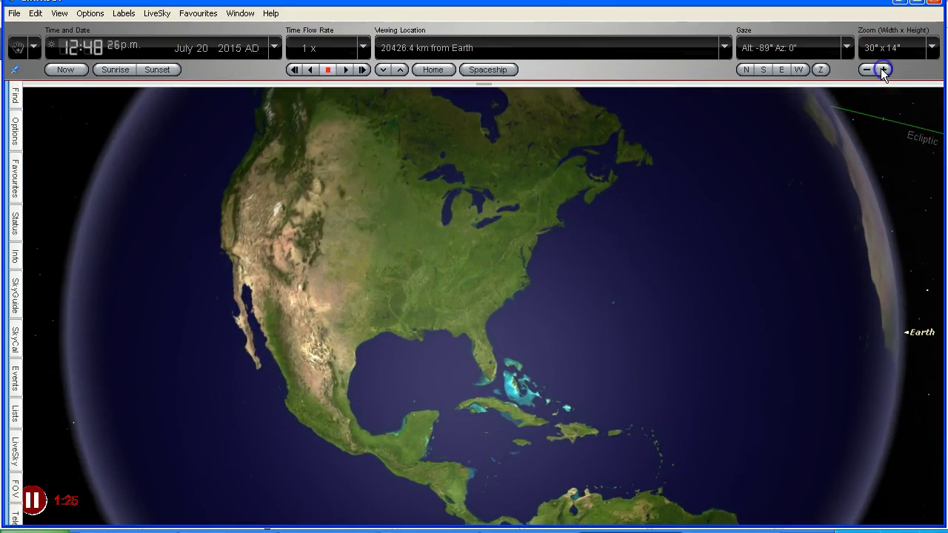
{"action": "left_click", "coordinate": [866, 70]}
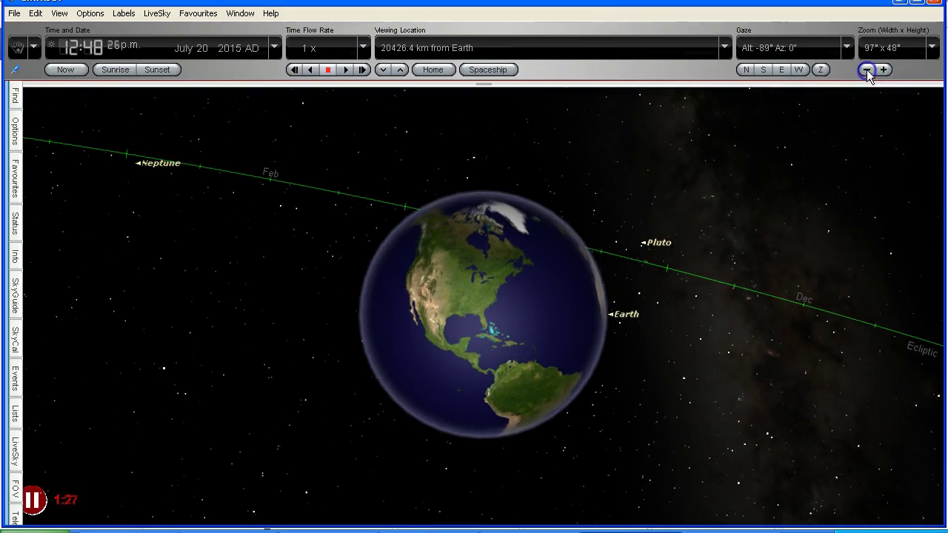
{"action": "left_click", "coordinate": [869, 69]}
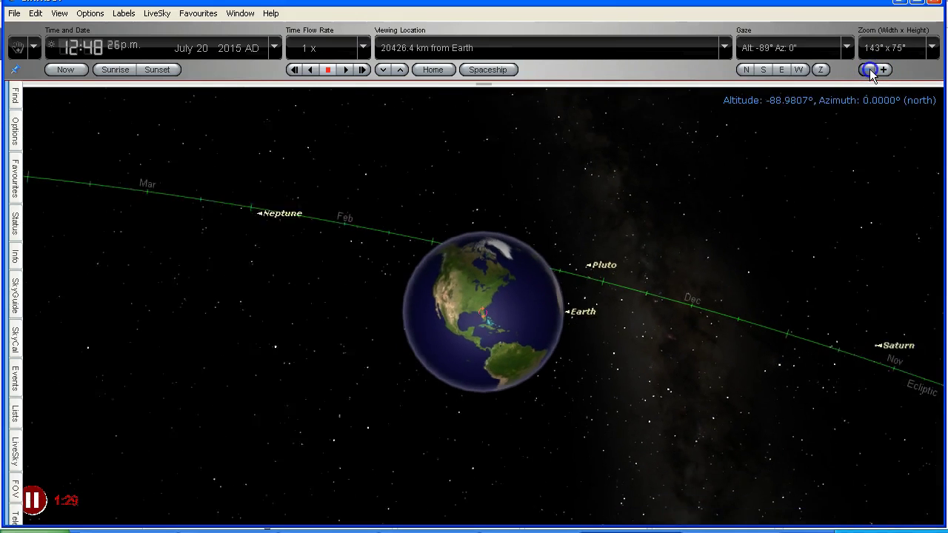
{"action": "left_click", "coordinate": [886, 70]}
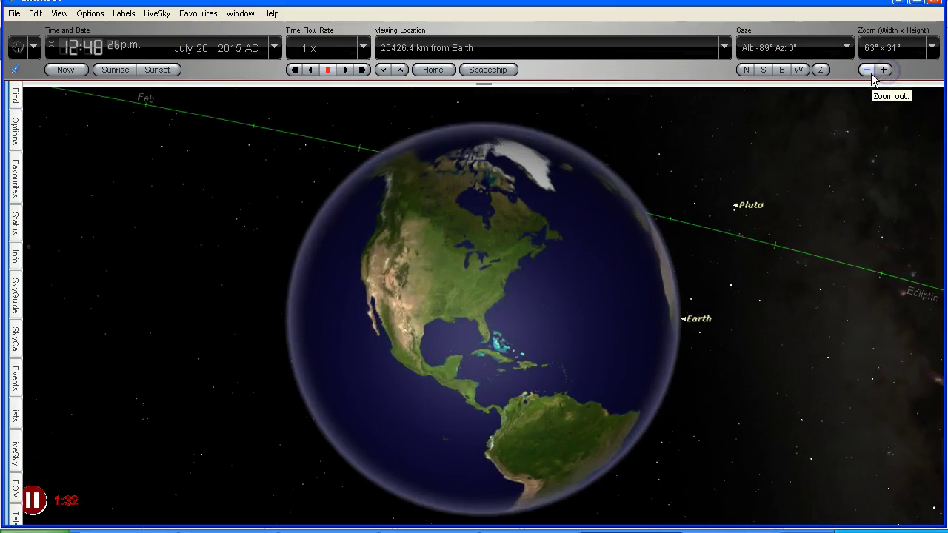
{"action": "left_click", "coordinate": [866, 70]}
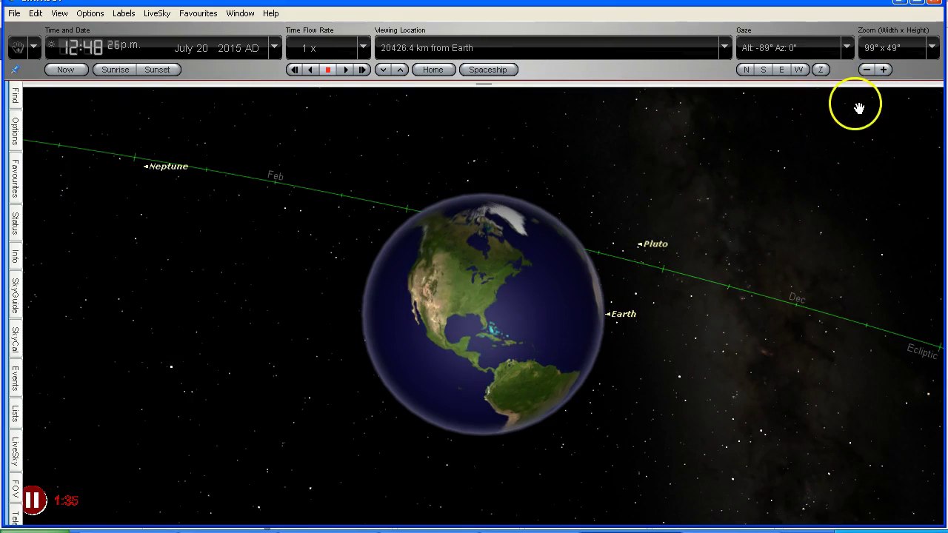
{"action": "left_click", "coordinate": [884, 69]}
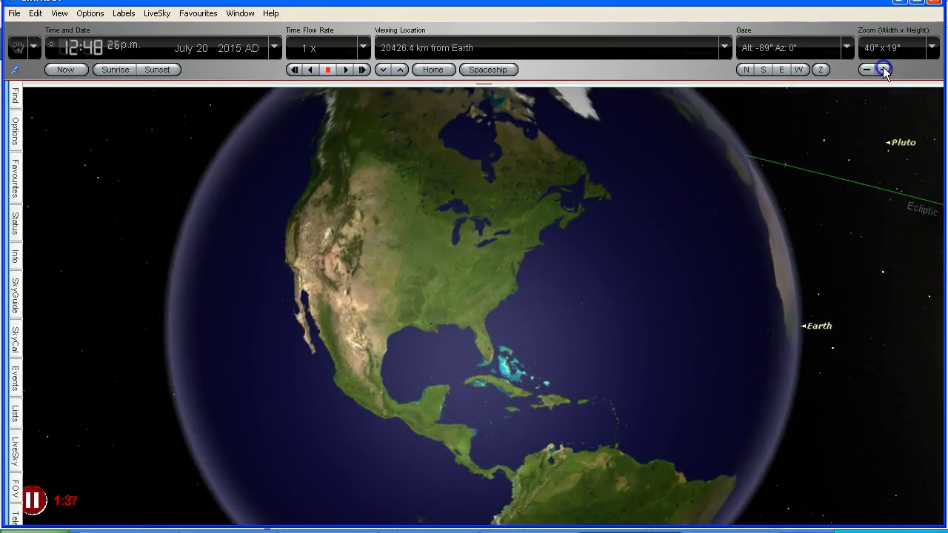
{"action": "left_click", "coordinate": [867, 70]}
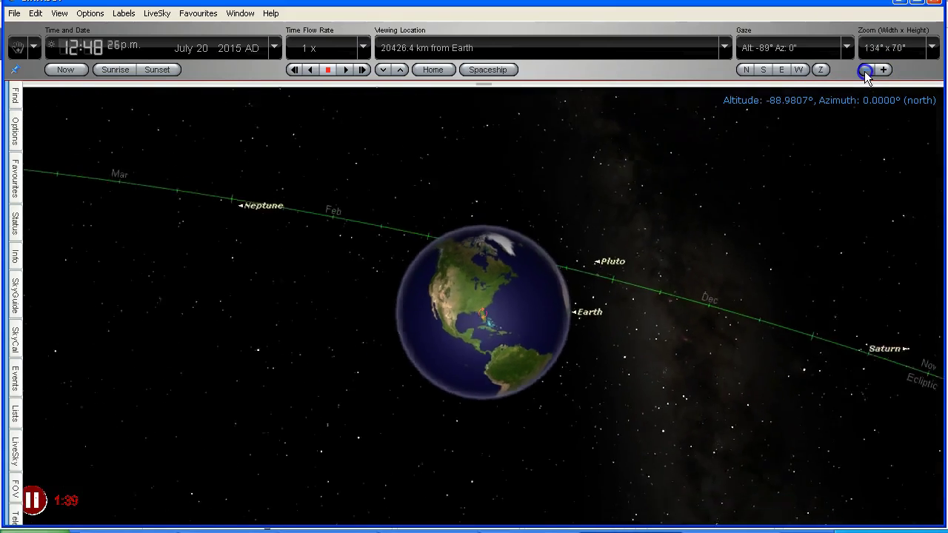
{"action": "left_click", "coordinate": [886, 70]}
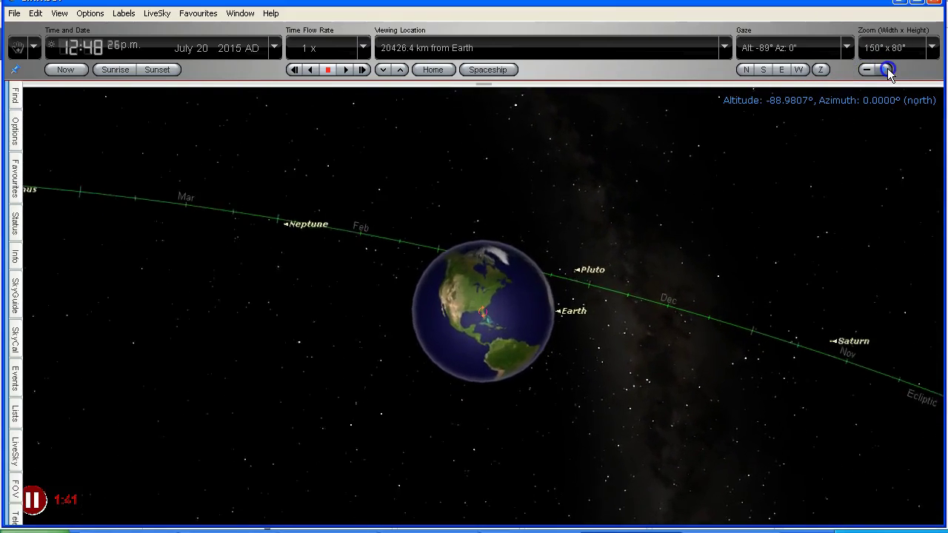
{"action": "mouse_move", "coordinate": [402, 282]}
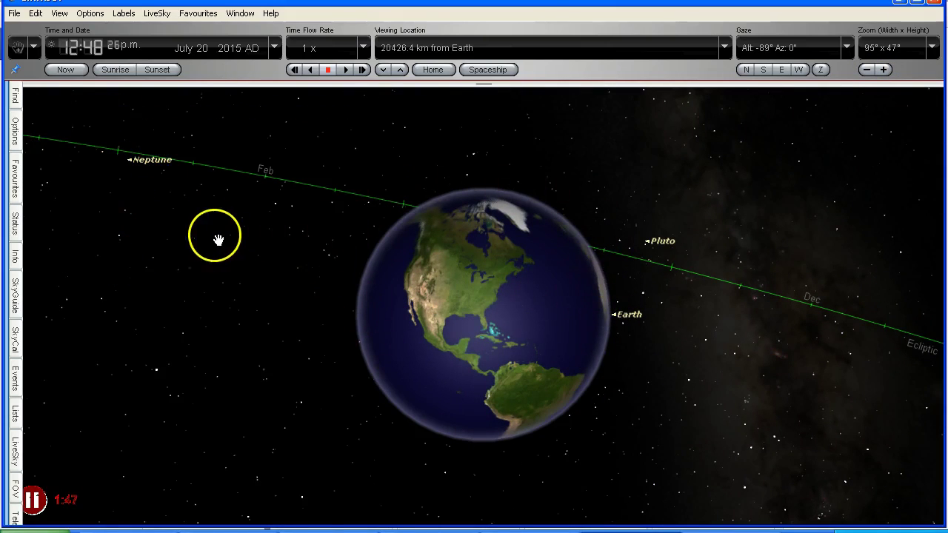
Step: Widen the field of view to 124° x 64° and bring the viewing location closer to Earth
{"action": "left_click", "coordinate": [866, 69]}
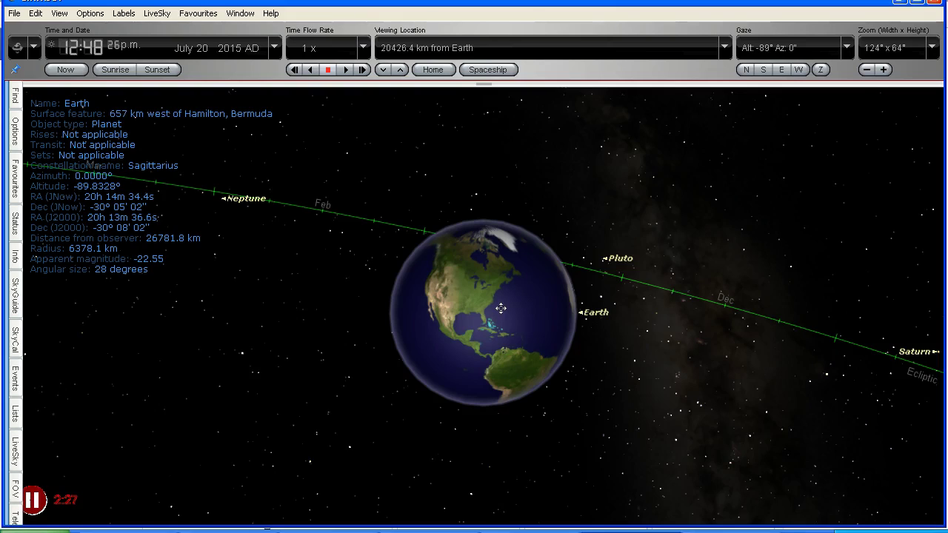
{"action": "mouse_move", "coordinate": [500, 307]}
{"action": "left_mouse_down"}
{"action": "mouse_move", "coordinate": [507, 293]}
{"action": "mouse_move", "coordinate": [434, 332]}
{"action": "mouse_move", "coordinate": [504, 312]}
{"action": "left_mouse_up"}
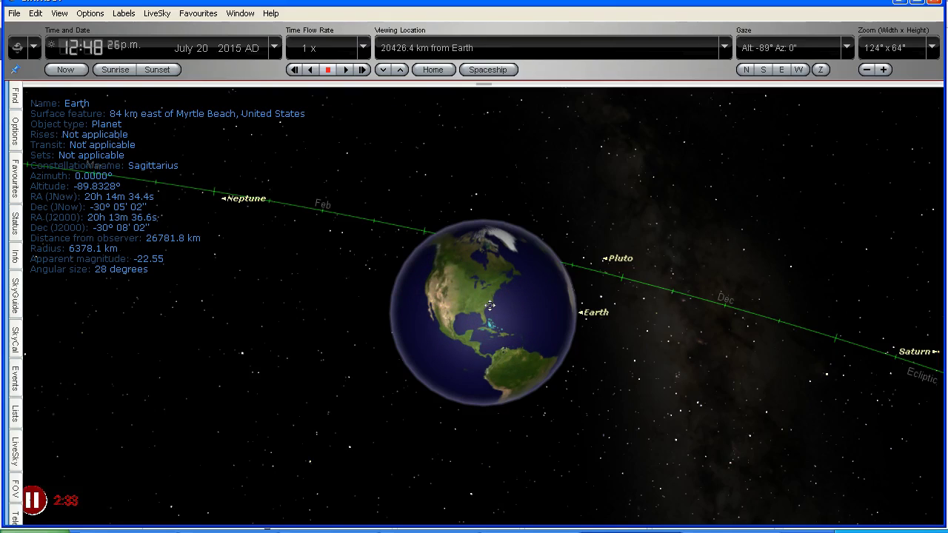
{"action": "left_click", "coordinate": [384, 272]}
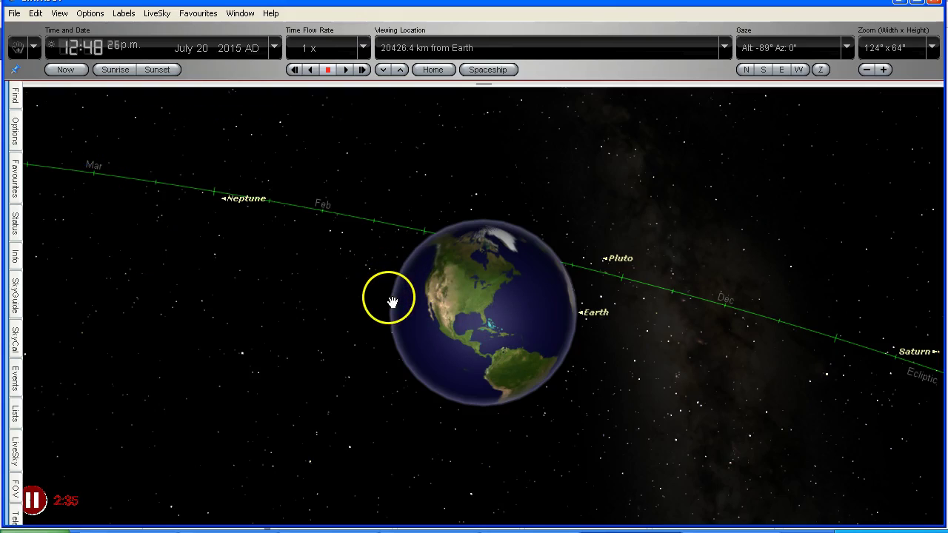
{"action": "left_click", "coordinate": [533, 288]}
{"action": "left_click", "coordinate": [639, 287]}
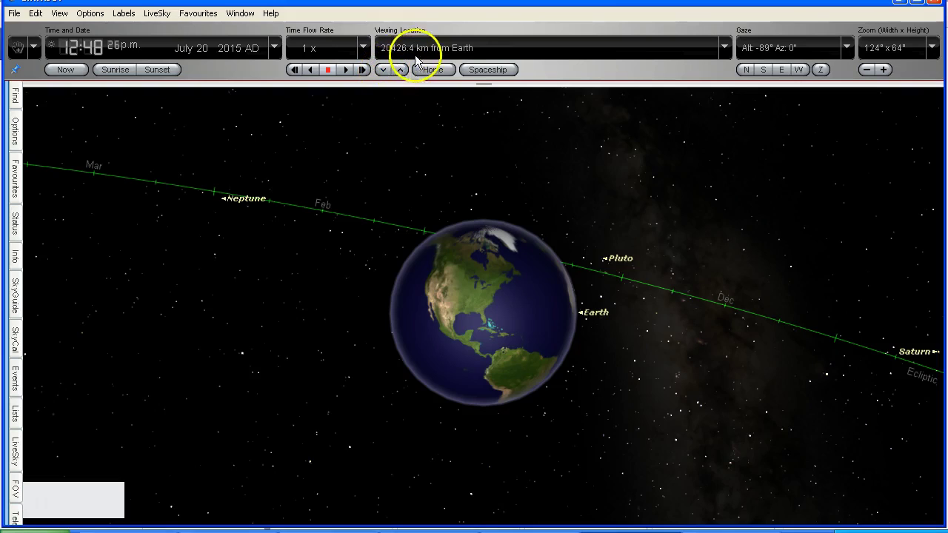
{"action": "left_click", "coordinate": [382, 71]}
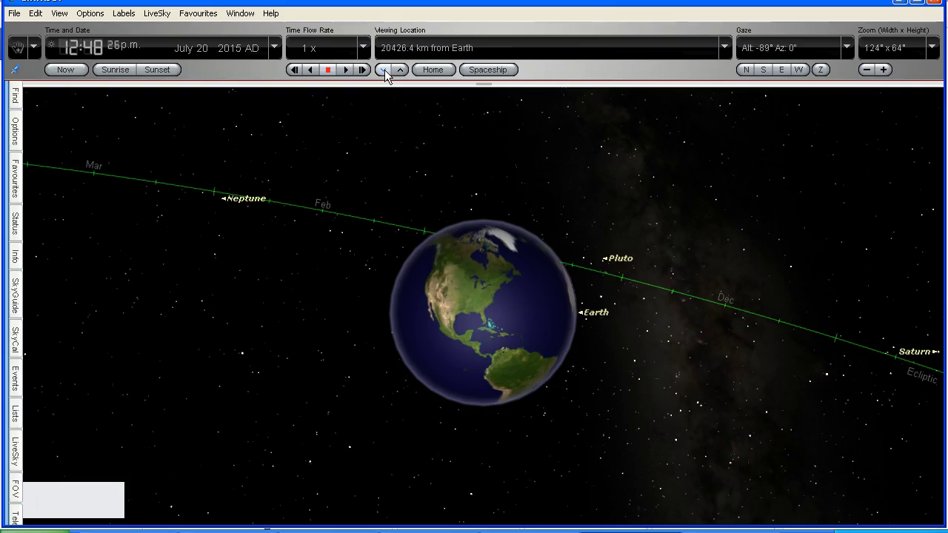
{"action": "left_click", "coordinate": [383, 71]}
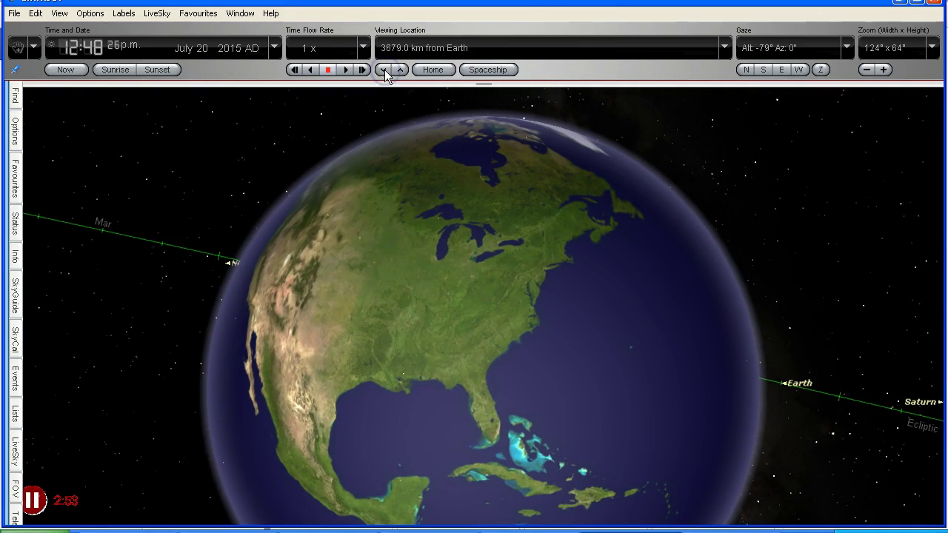
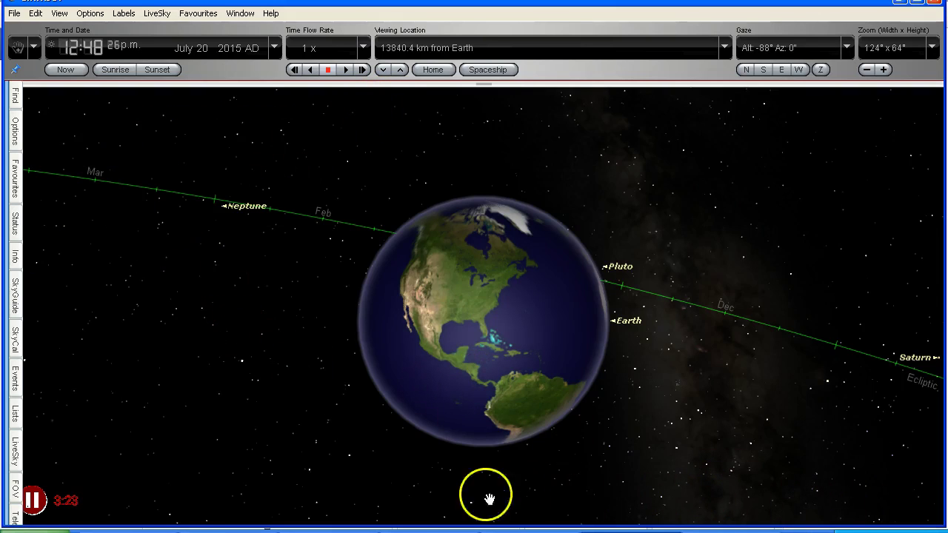
Step: Switch back to the Facebook post and compare the Earth photos in its comments
{"action": "left_click", "coordinate": [530, 524]}
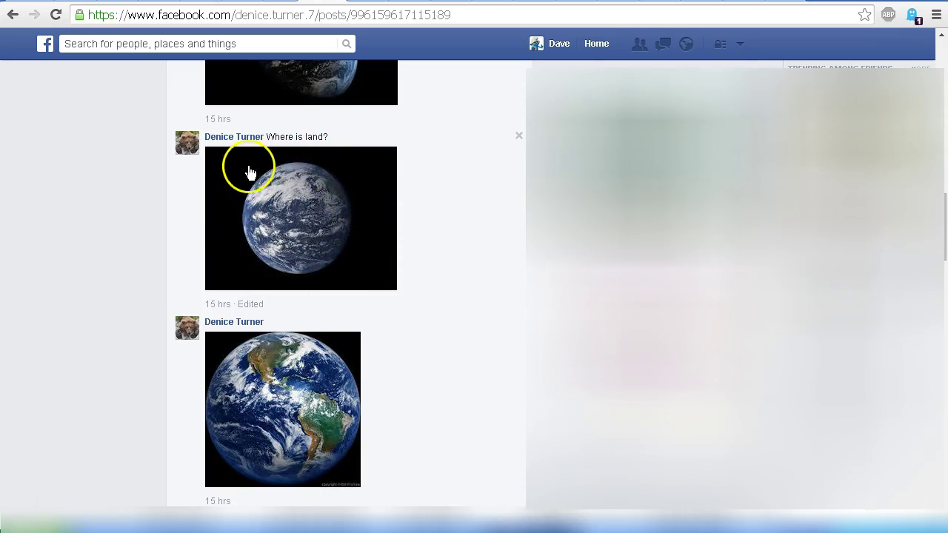
{"action": "left_click_drag", "start_coordinate": [945, 225], "coordinate": [943, 198]}
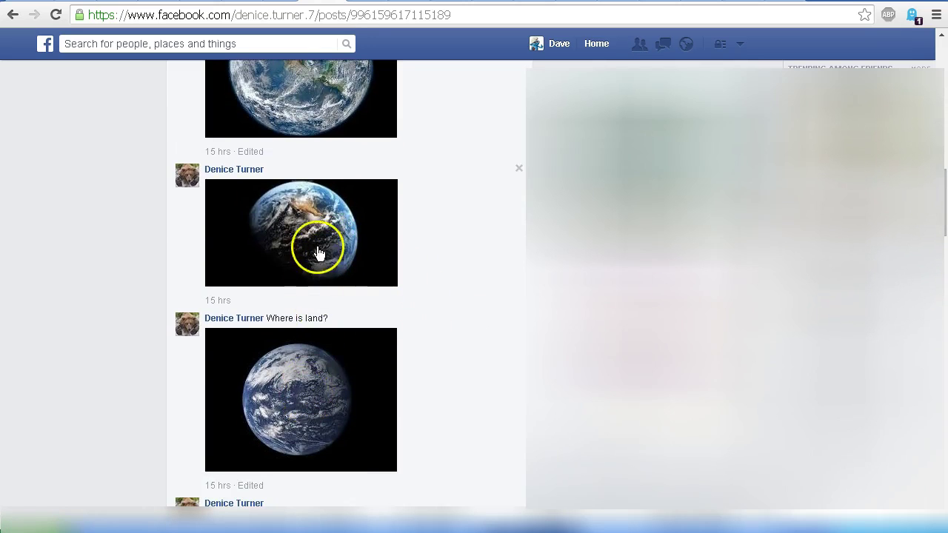
{"action": "left_click_drag", "start_coordinate": [935, 226], "coordinate": [942, 186]}
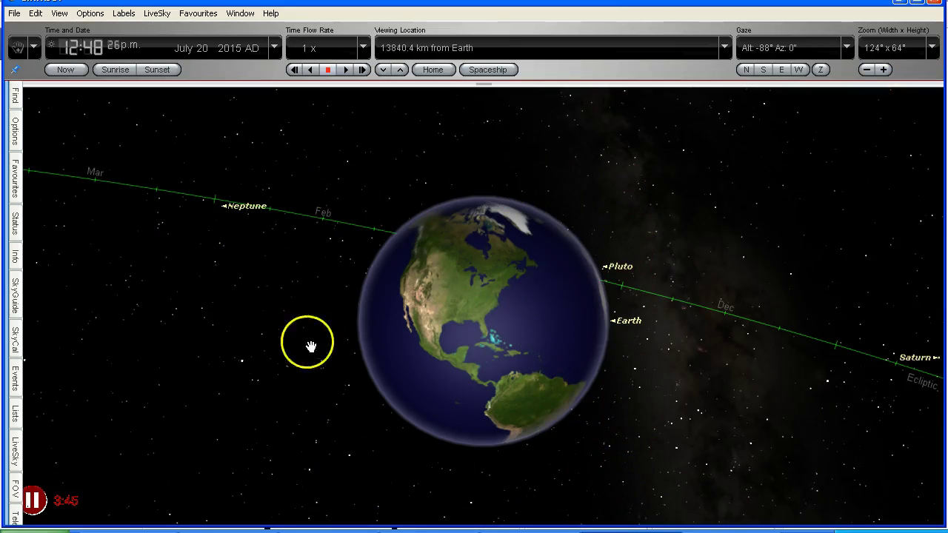
Step: Return to Starry Night, widen the field of view to 191° x 187°, and lower the viewing location to about 469 km above Jacksonville
{"action": "left_click", "coordinate": [866, 70]}
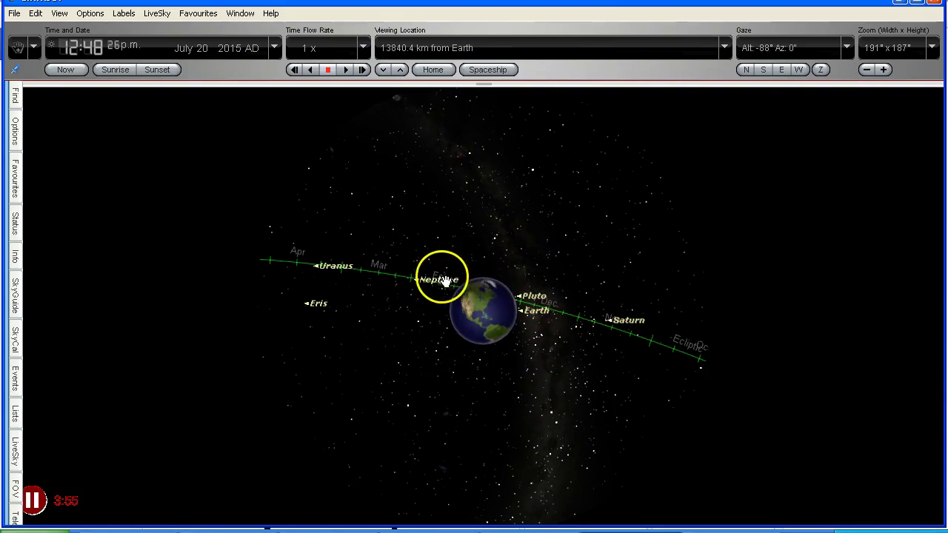
{"action": "left_click", "coordinate": [537, 340]}
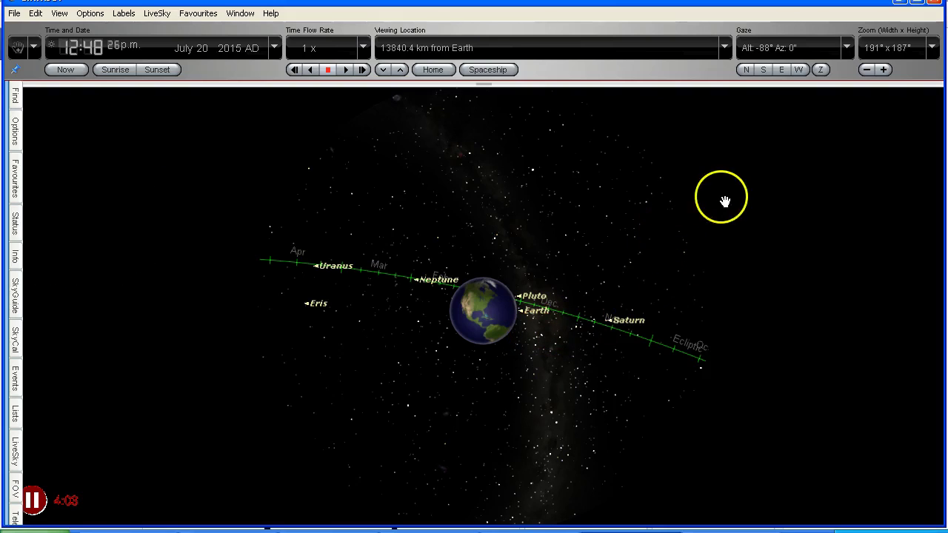
{"action": "left_click", "coordinate": [383, 70]}
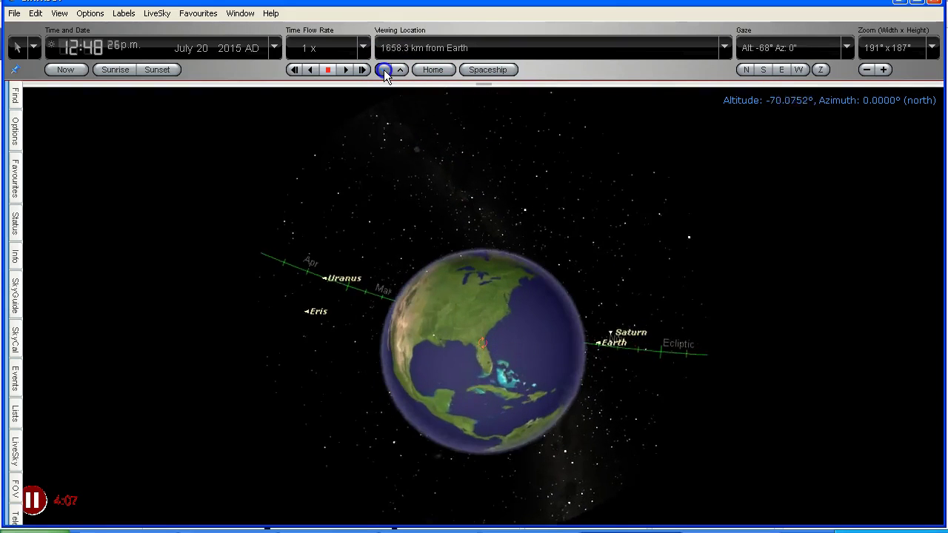
{"action": "left_click", "coordinate": [715, 229]}
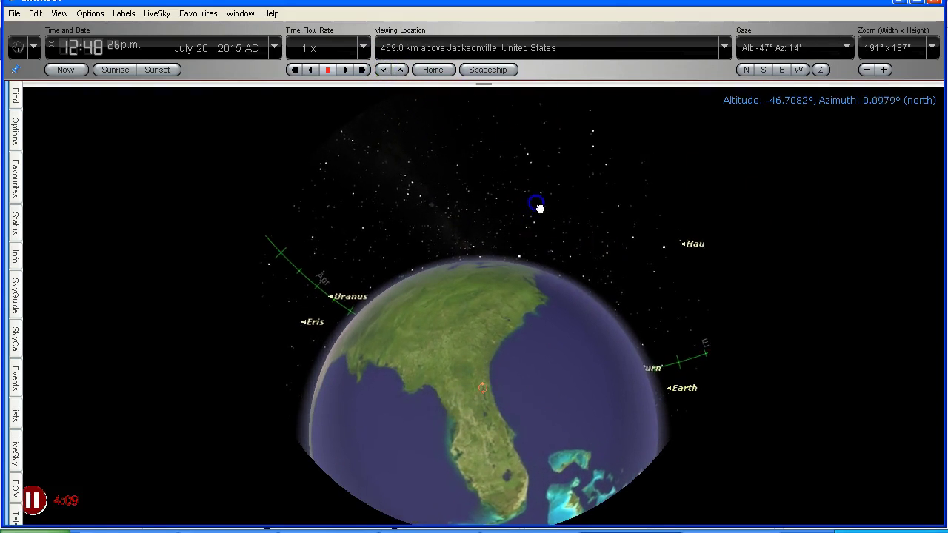
{"action": "left_click_drag", "start_coordinate": [538, 207], "coordinate": [535, 154]}
Step: Repeatedly raise and lower the viewing location to compare the continents' apparent size, finishing about 754 km above Jacksonville
{"action": "left_click", "coordinate": [400, 72]}
{"action": "left_click", "coordinate": [383, 74]}
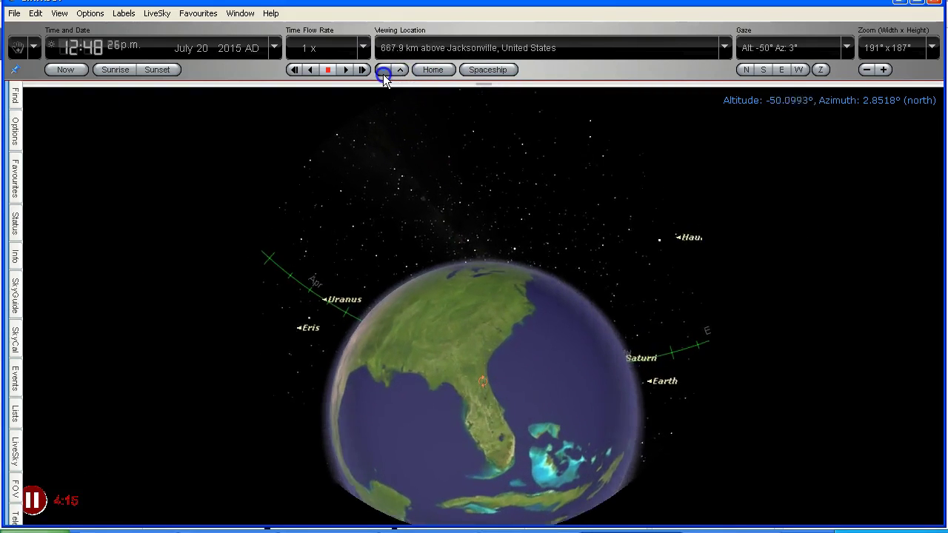
{"action": "left_click", "coordinate": [399, 71]}
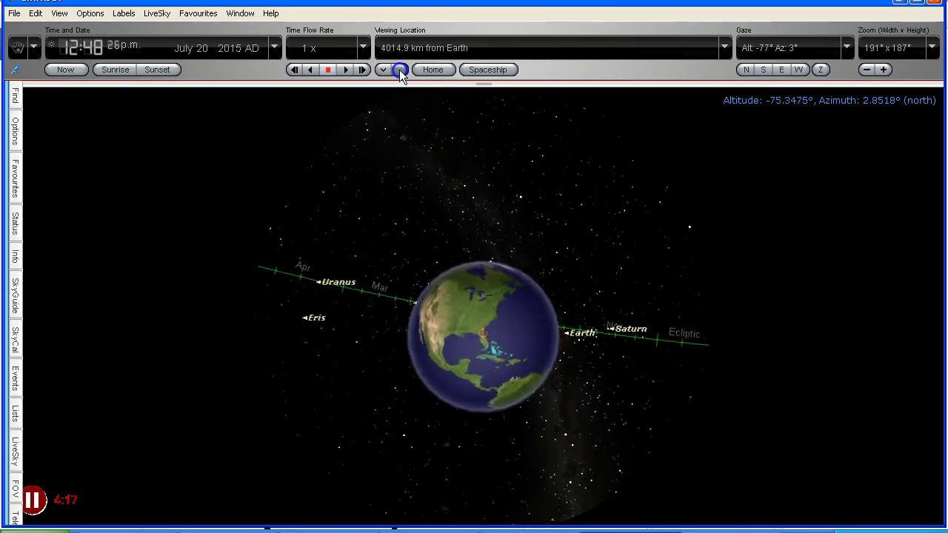
{"action": "left_click", "coordinate": [383, 72]}
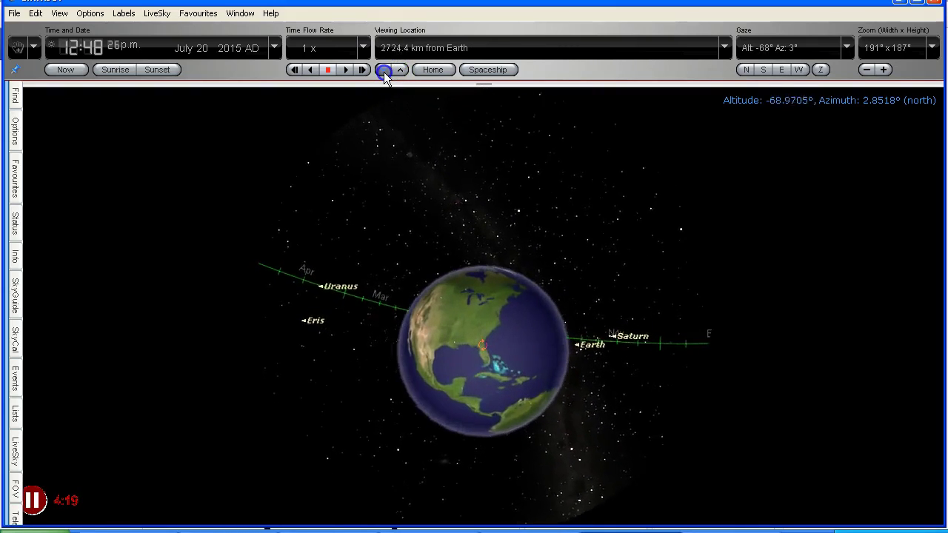
{"action": "left_click", "coordinate": [400, 71]}
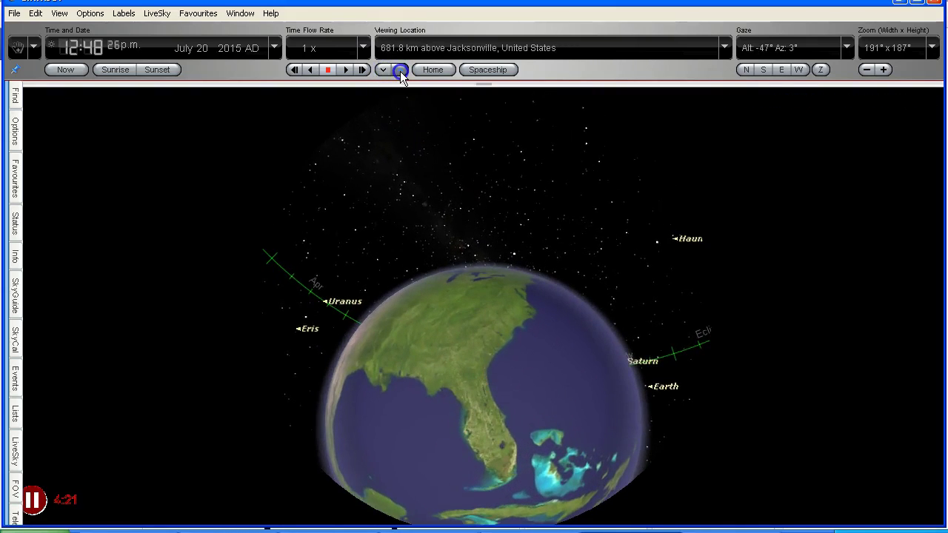
{"action": "left_click", "coordinate": [385, 71]}
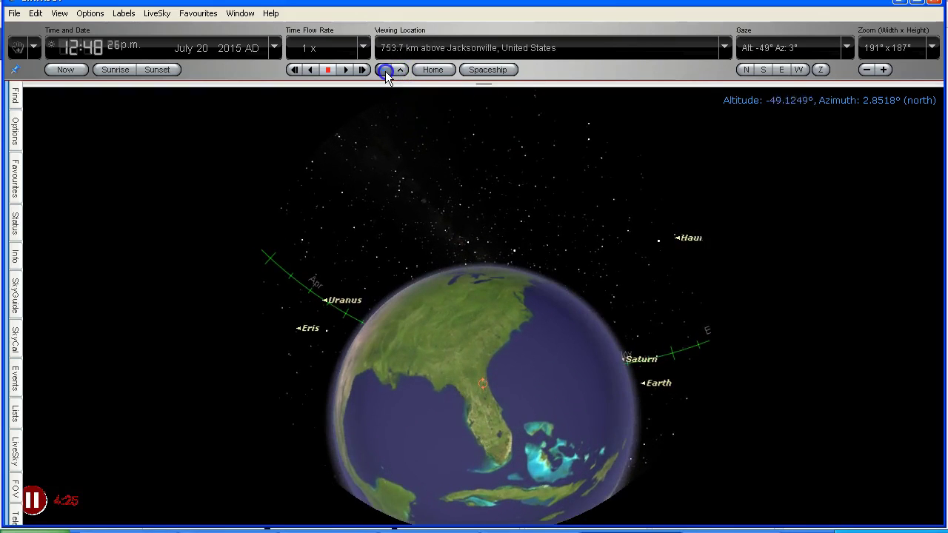
Step: Turn on the Satellites labels and raise the viewing location to about 2295 km from Earth
{"action": "left_click", "coordinate": [122, 15]}
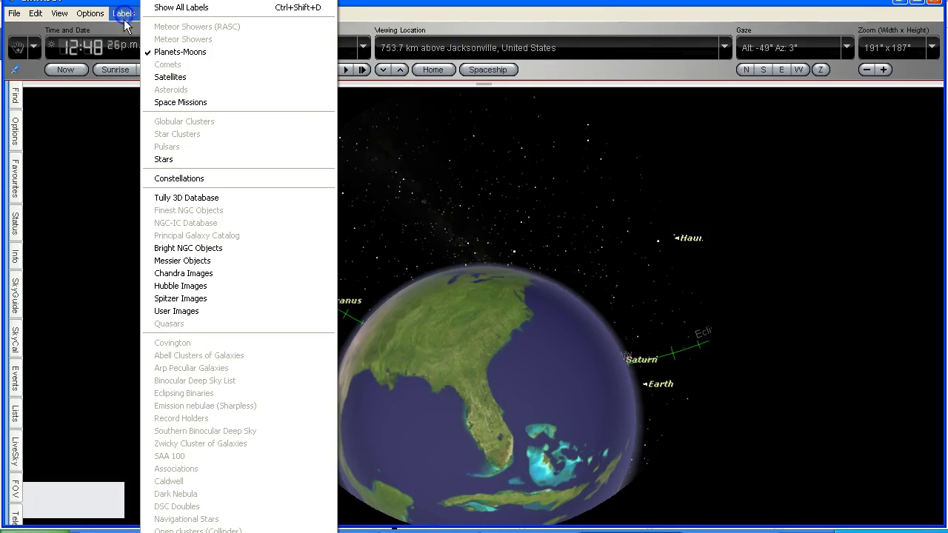
{"action": "left_click", "coordinate": [150, 75]}
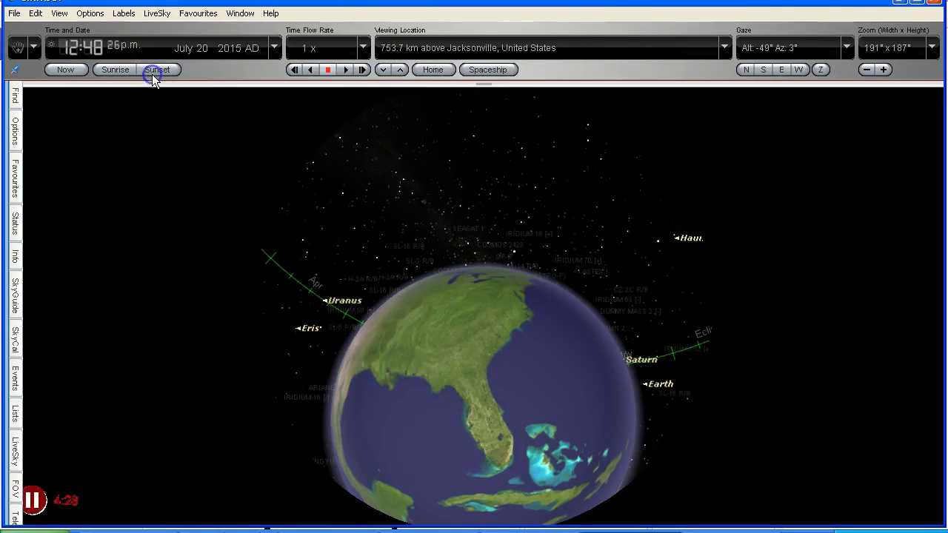
{"action": "left_click", "coordinate": [400, 70]}
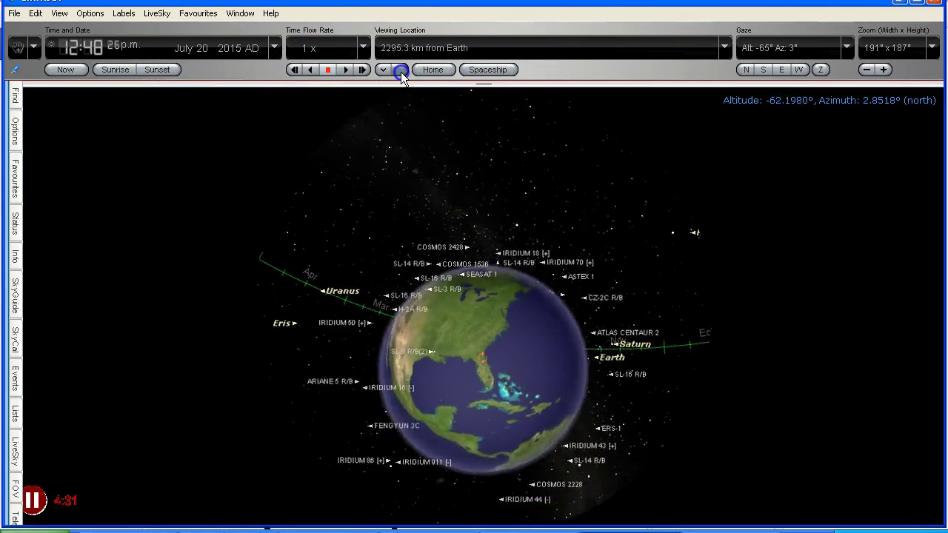
Step: Lower the viewing location to about 799 km above Jacksonville, and raise it to about 3995 km from Earth to compare the continents' apparent size
{"action": "left_click", "coordinate": [383, 70]}
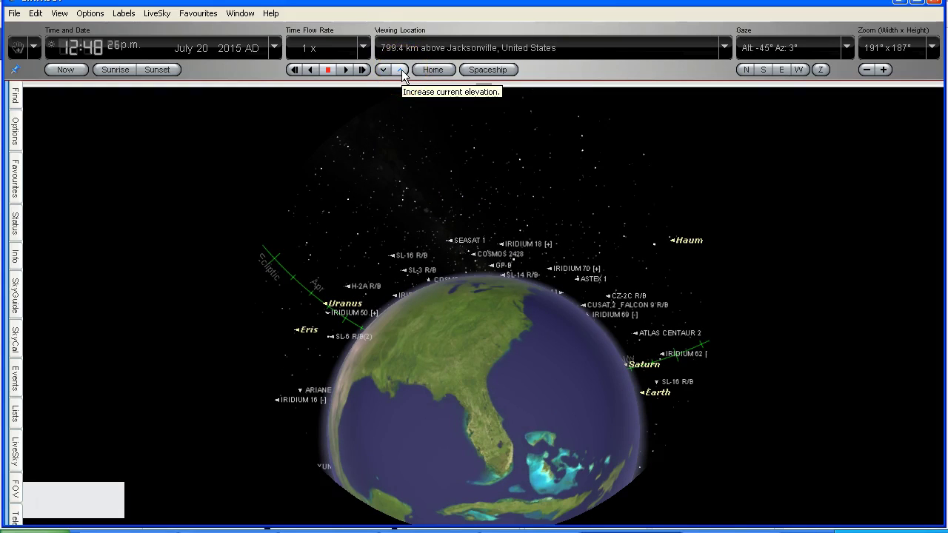
{"action": "left_click", "coordinate": [401, 70]}
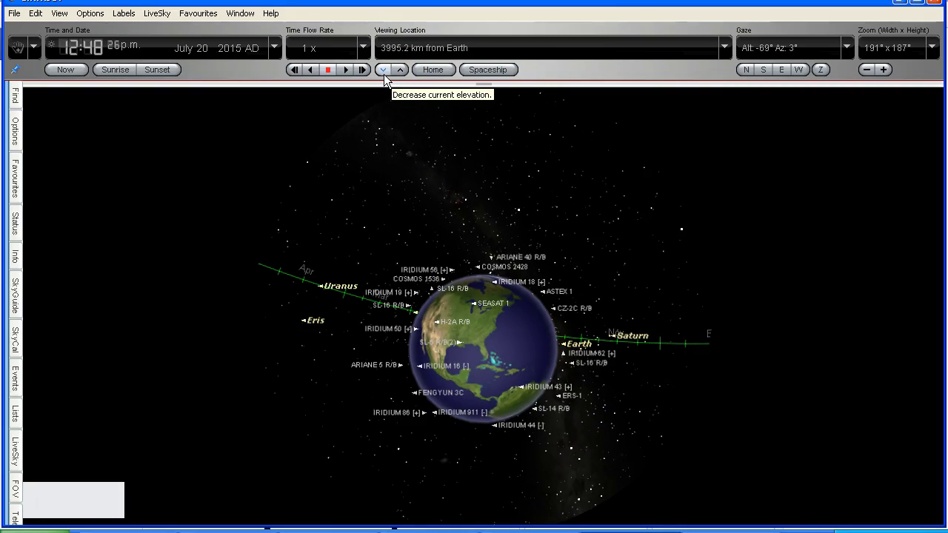
{"action": "left_click", "coordinate": [536, 164]}
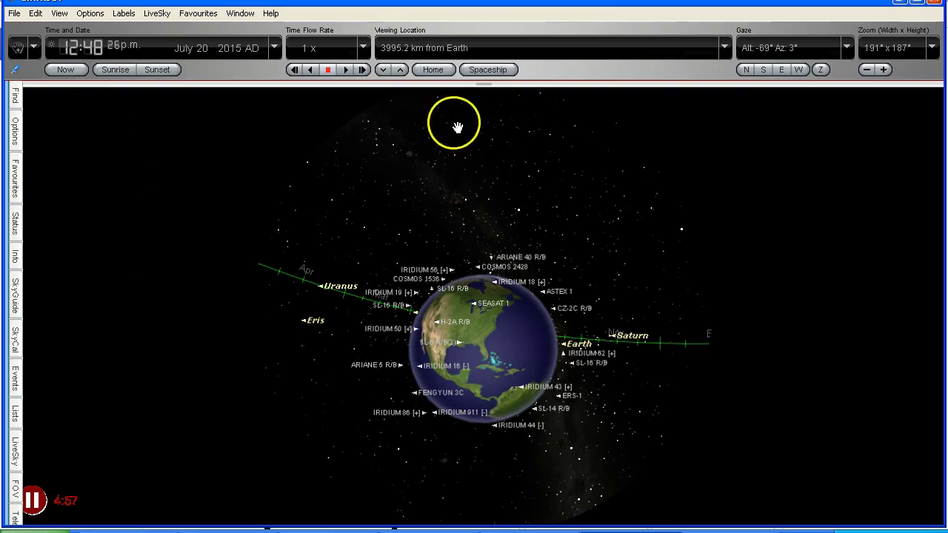
Step: Bring the viewing location back down to about 795 km above Jacksonville and begin raising it again to repeat the size comparison
{"action": "mouse_move", "coordinate": [469, 281]}
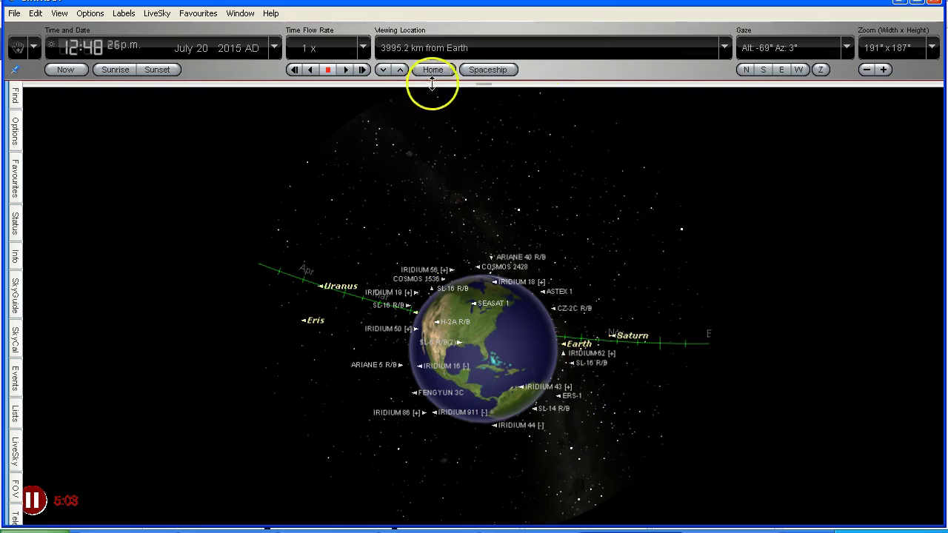
{"action": "left_click", "coordinate": [383, 70]}
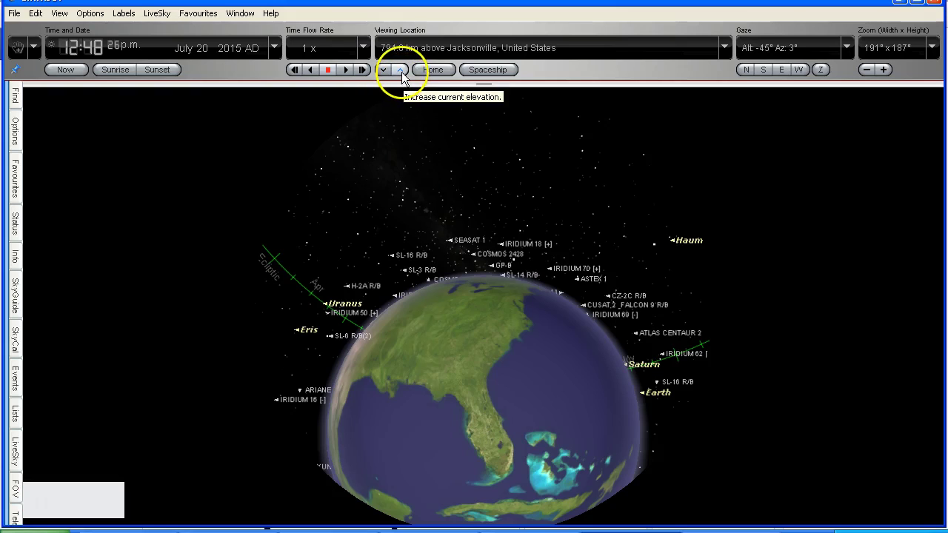
{"action": "left_click", "coordinate": [401, 71]}
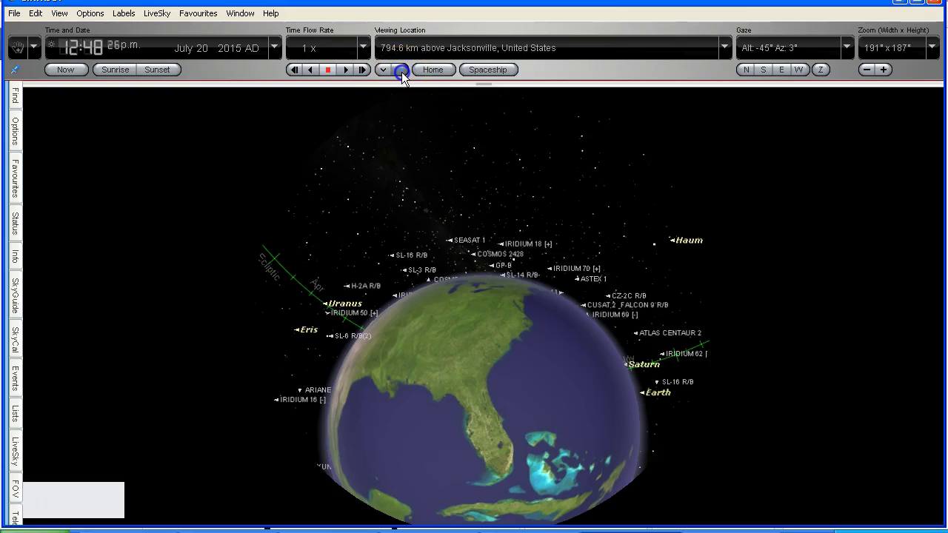